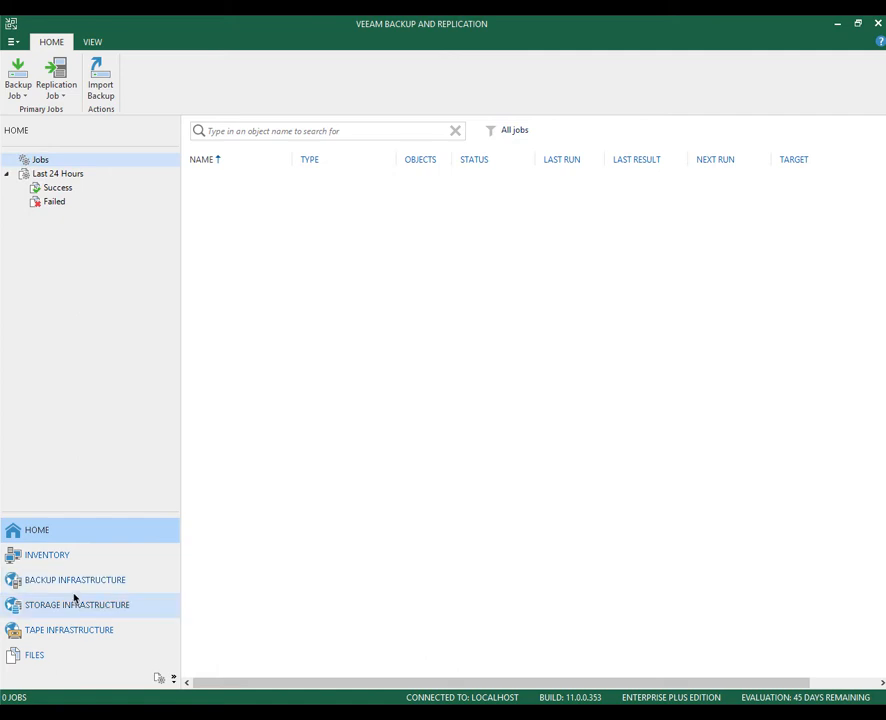
left_click(78, 561)
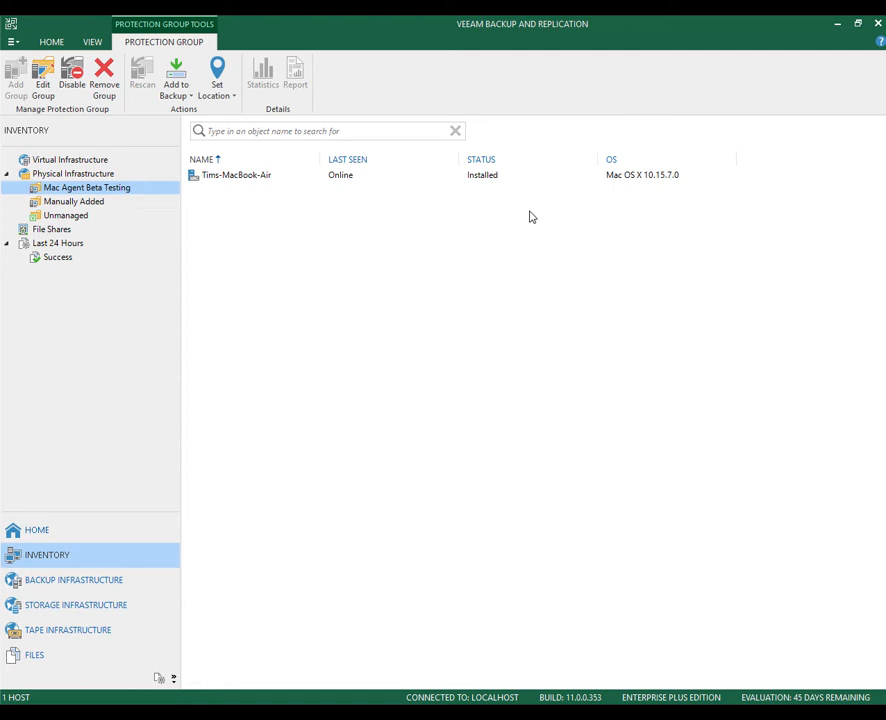
right_click(250, 180)
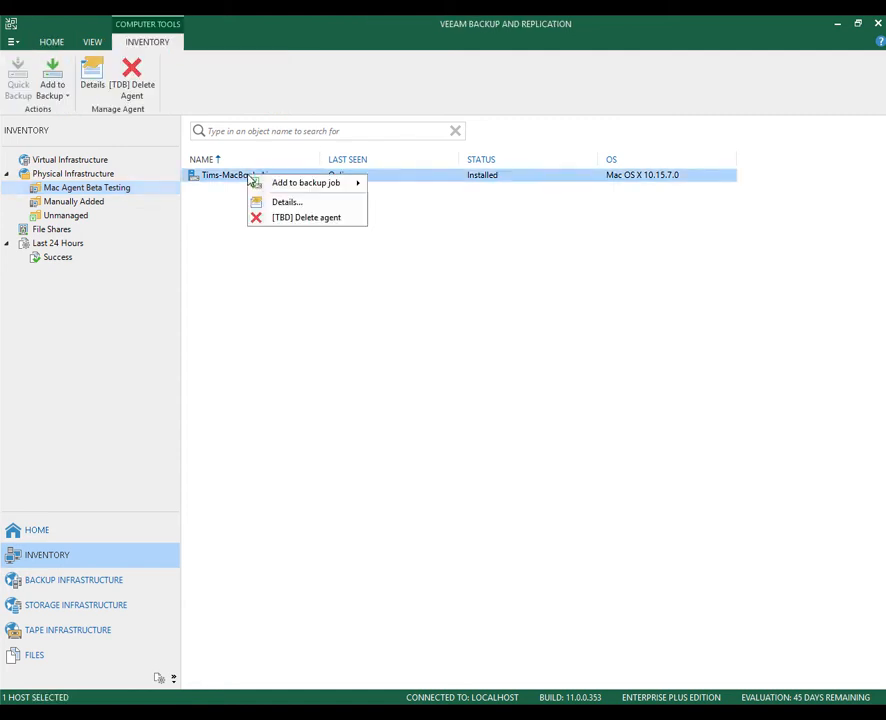
mouse_move(335, 189)
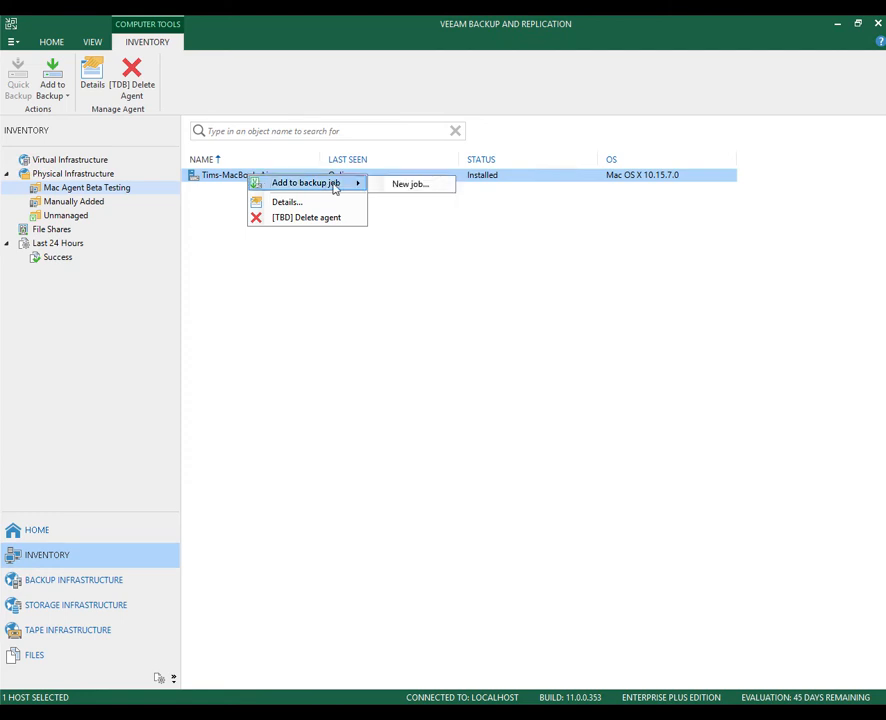
left_click(436, 187)
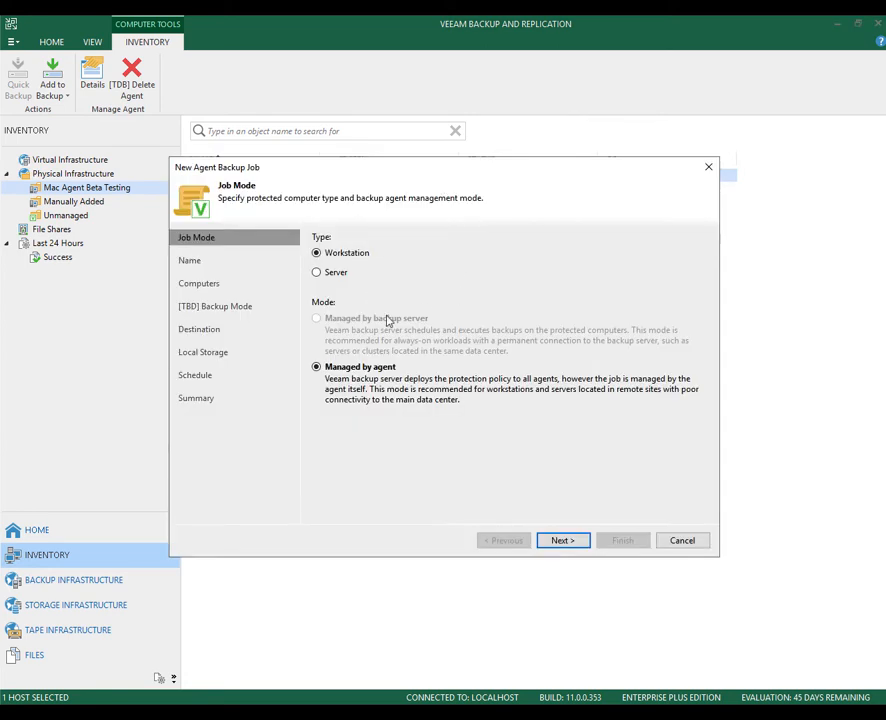
left_click(683, 541)
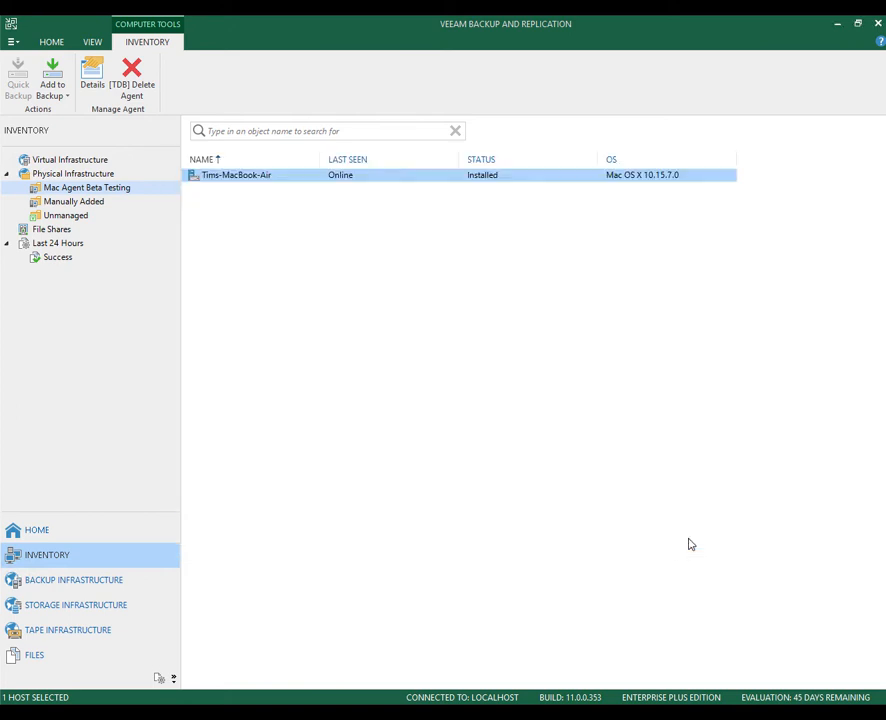
From Home, start a new Mac computer backup job, keeping Workstation type and Managed by agent
left_click(89, 531)
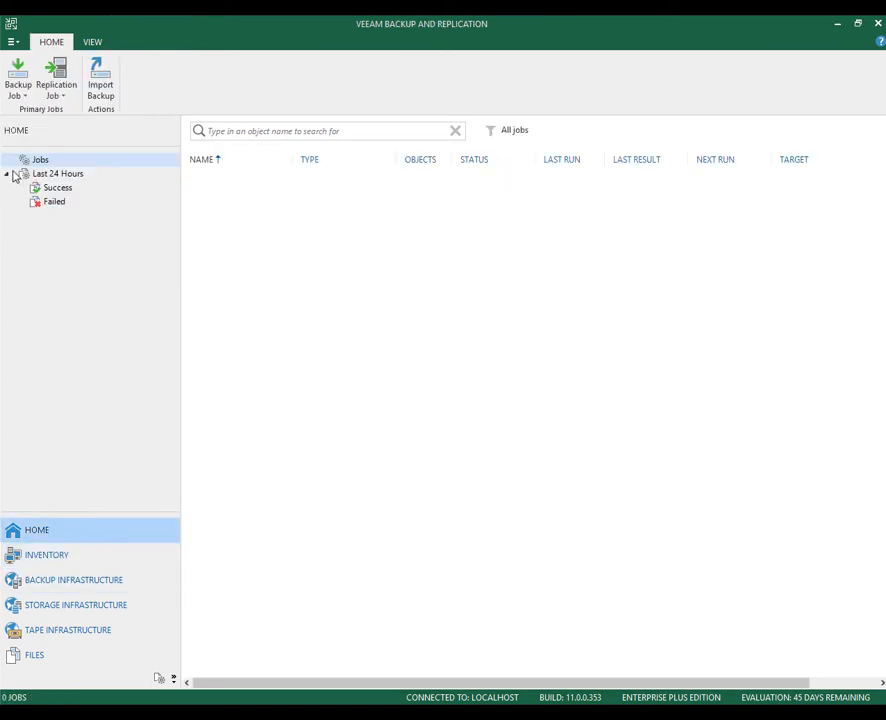
left_click(25, 96)
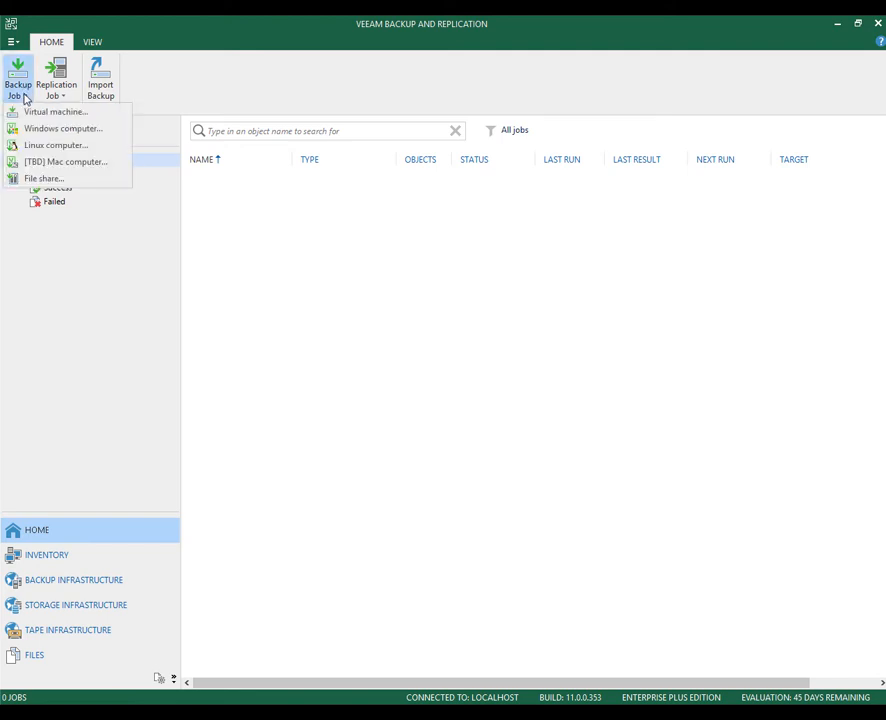
left_click(85, 164)
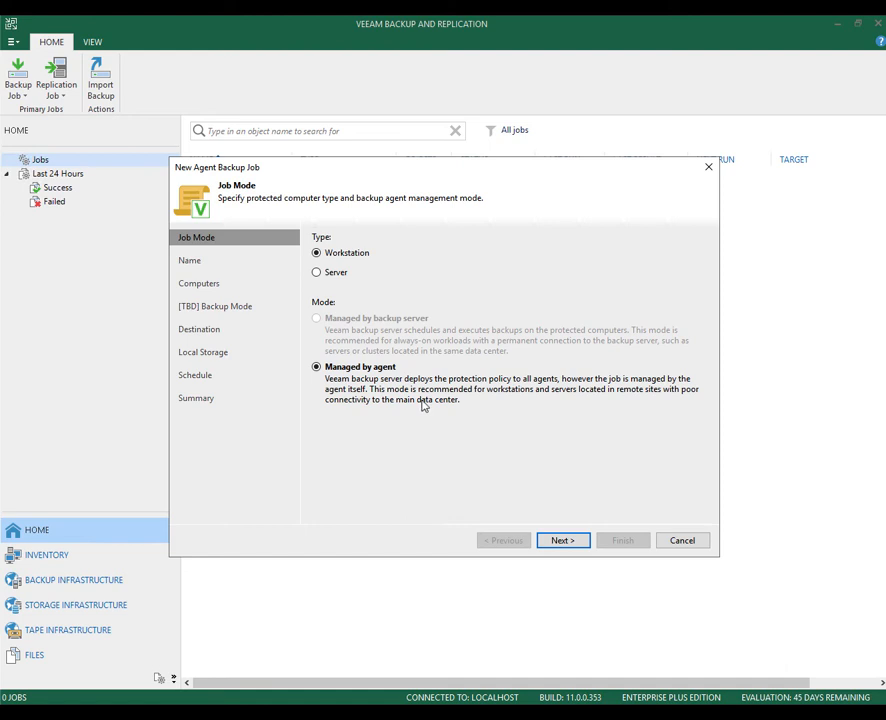
Name the new Mac backup job 'Tim's Presentation'
left_click(575, 545)
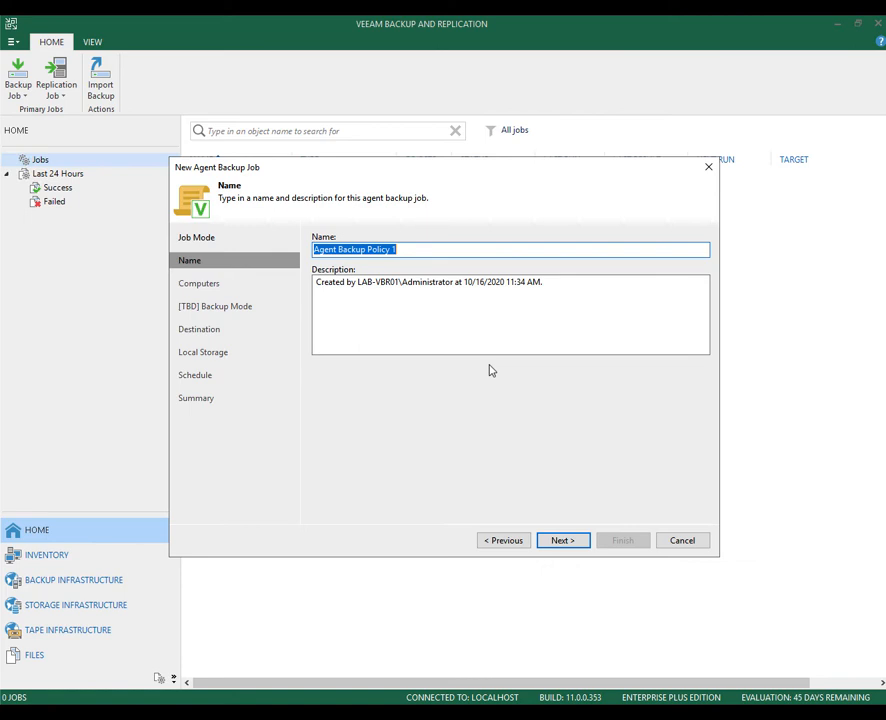
type("Tim's ")
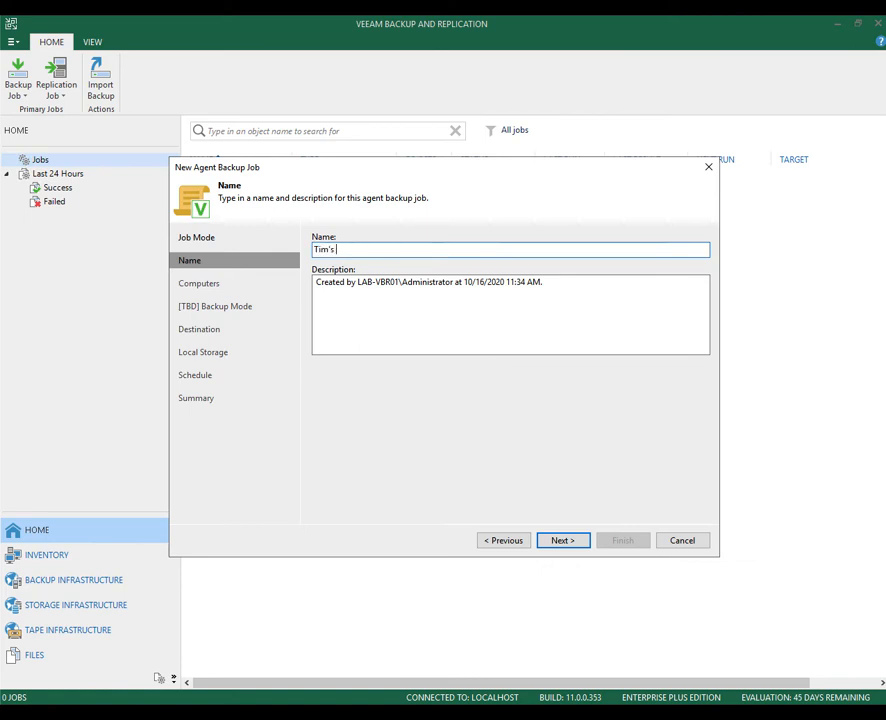
type("Presentation")
left_click(568, 542)
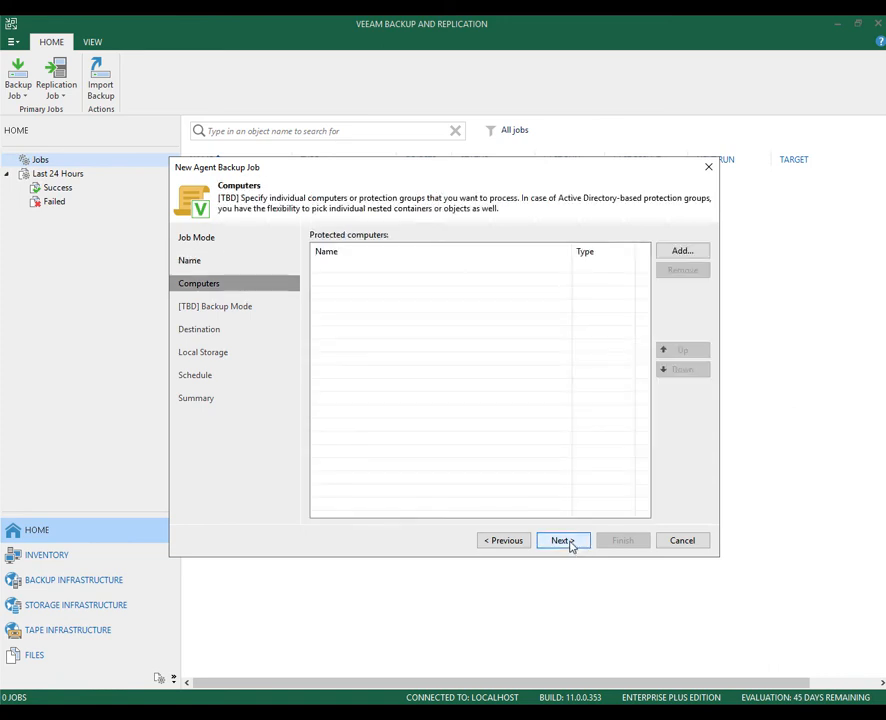
Add the Mac laptop from Mac Agent Beta Testing as a protected computer, then abandon the wizard
left_click(694, 251)
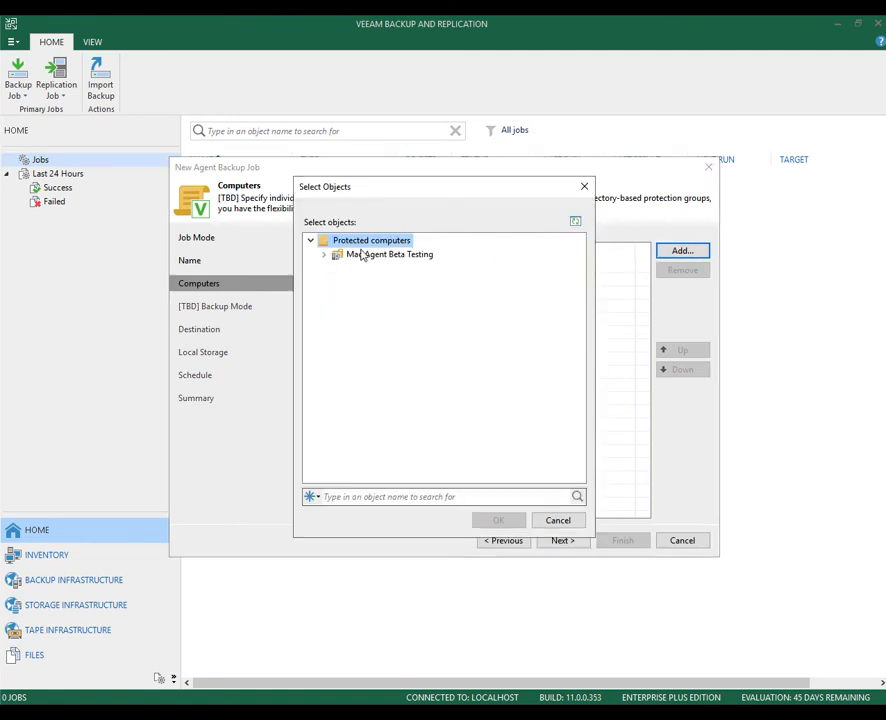
left_click(323, 254)
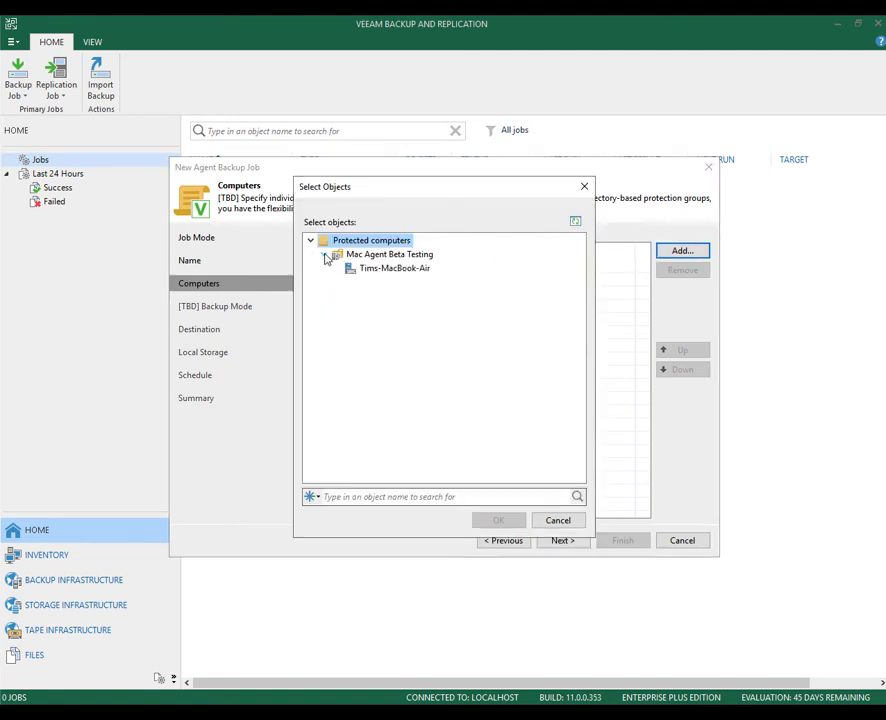
left_click(400, 270)
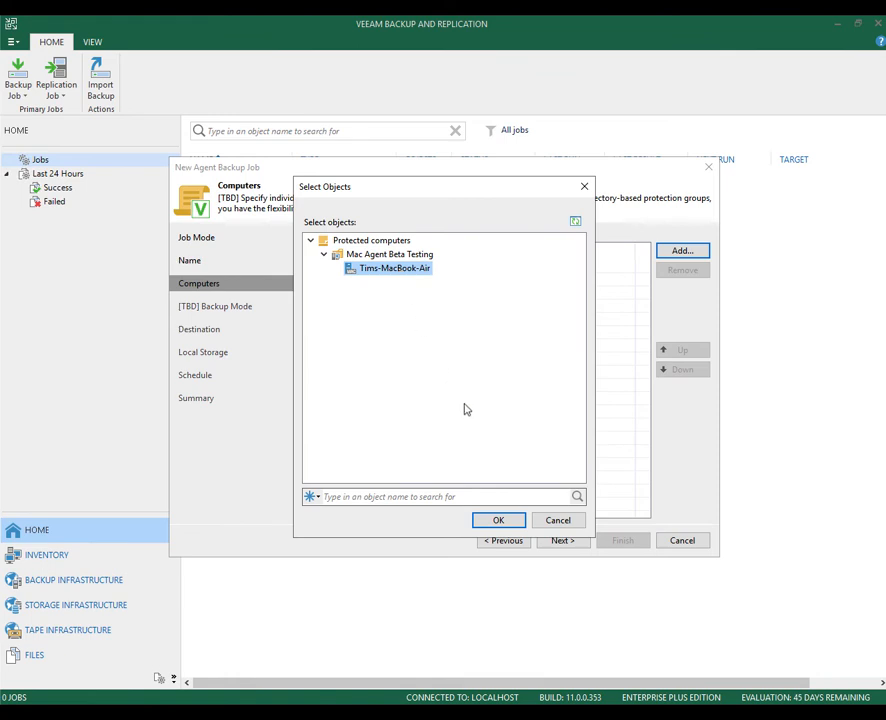
left_click(501, 523)
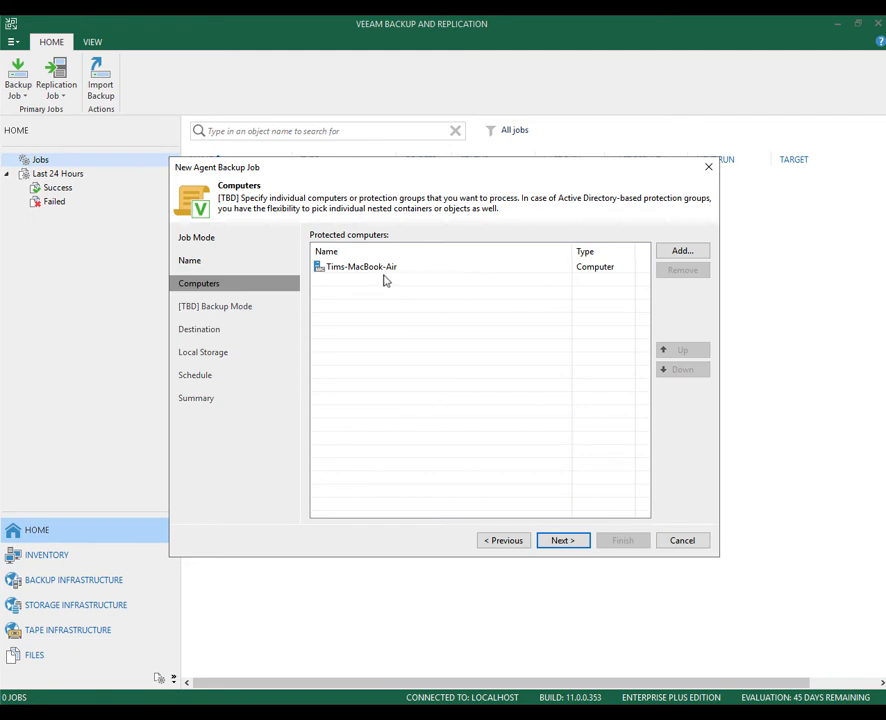
left_click(678, 541)
Discard the unsaved job and start a fresh backup job for the Mac from Inventory
left_click(452, 382)
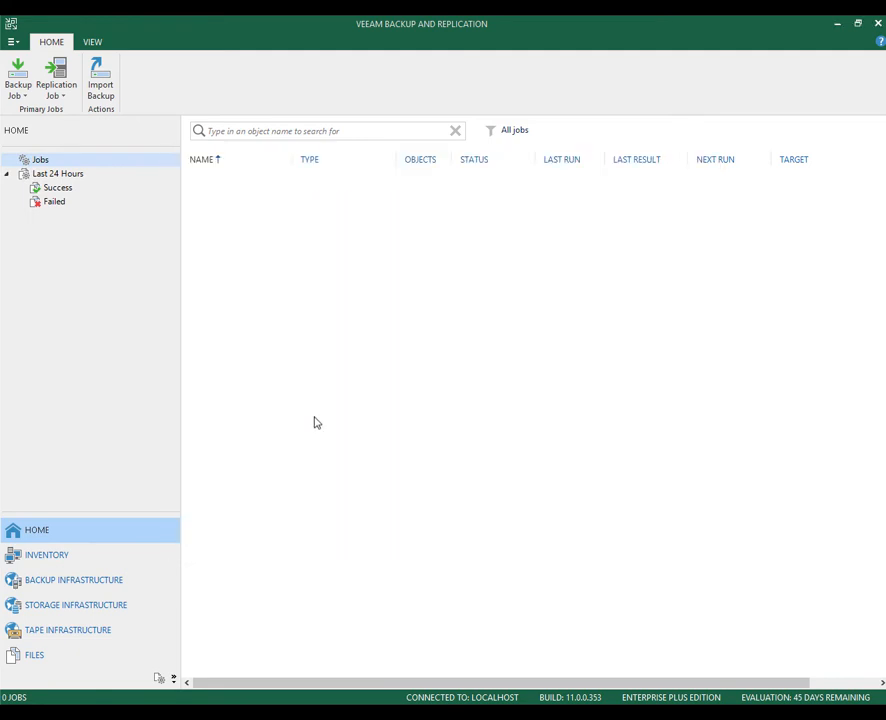
left_click(71, 558)
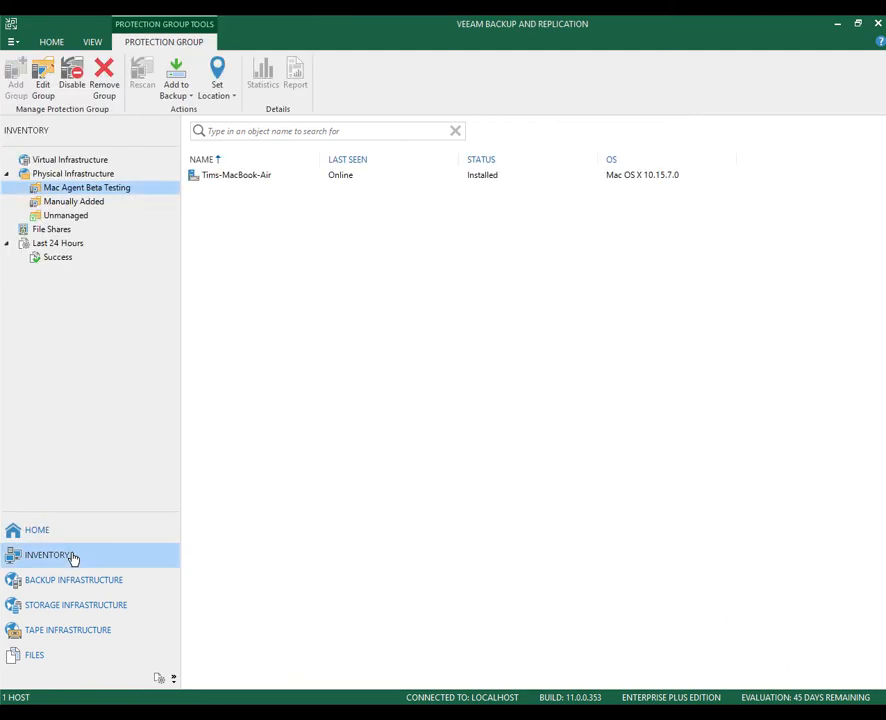
right_click(253, 179)
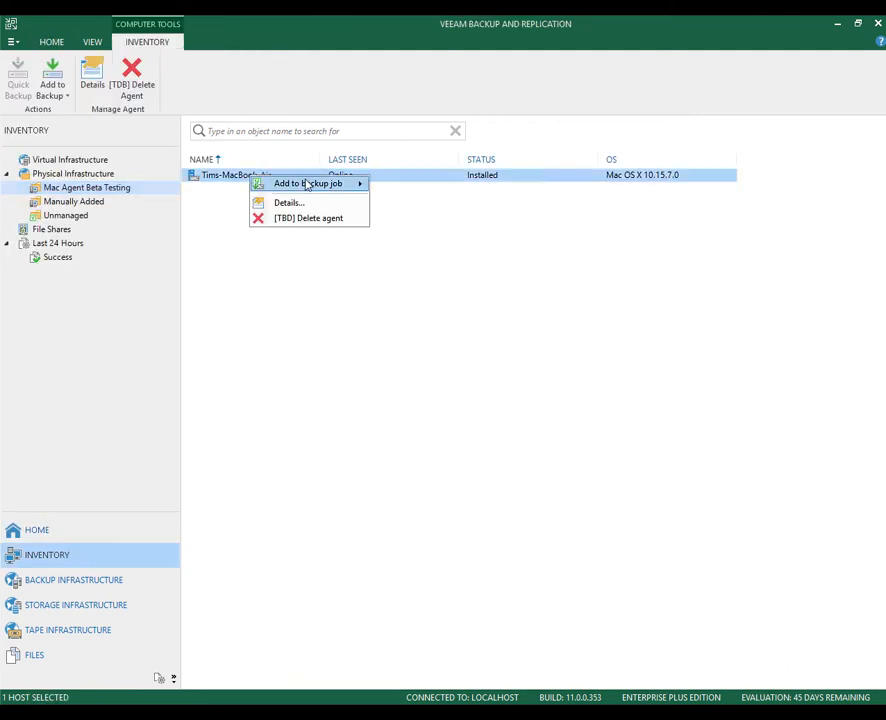
mouse_move(311, 186)
left_click(414, 185)
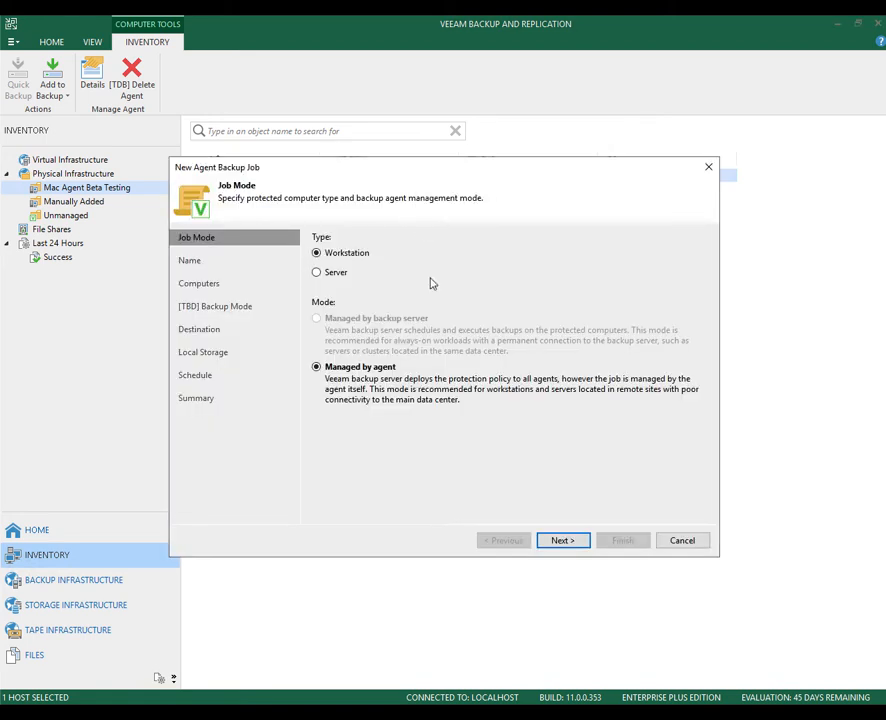
Name the job 'Tim's Presentation', select the MacBook Air as protected computer, and reach Backup Mode
left_click(563, 541)
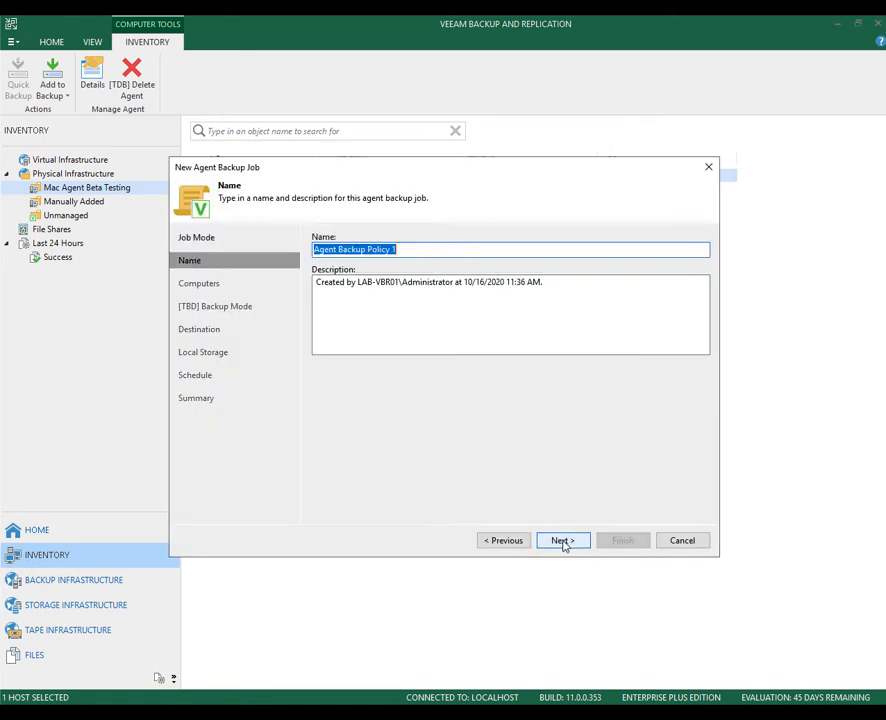
type("Tim")
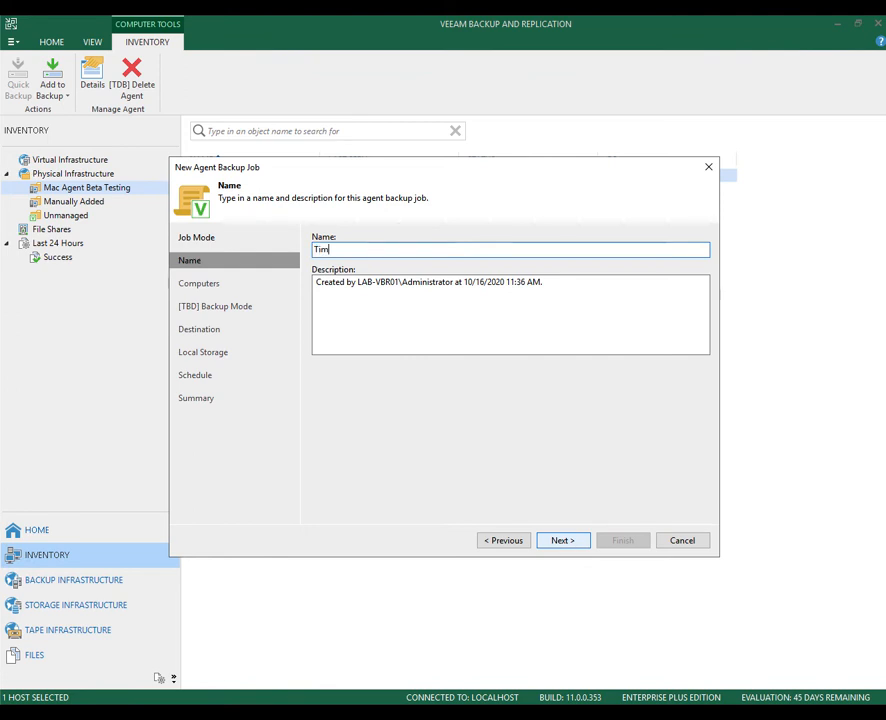
type("'s Presentation")
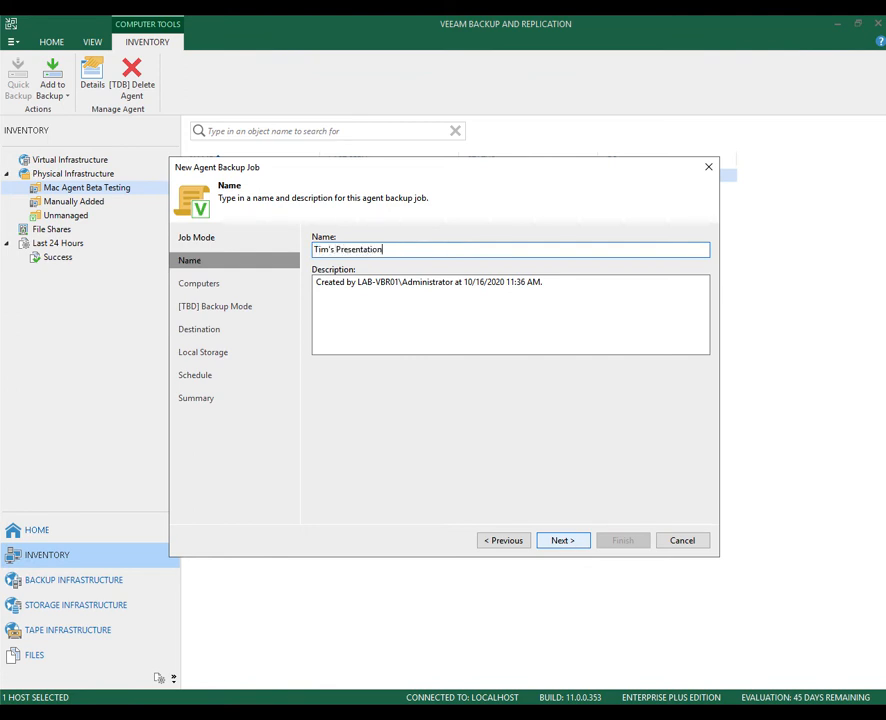
left_click(568, 542)
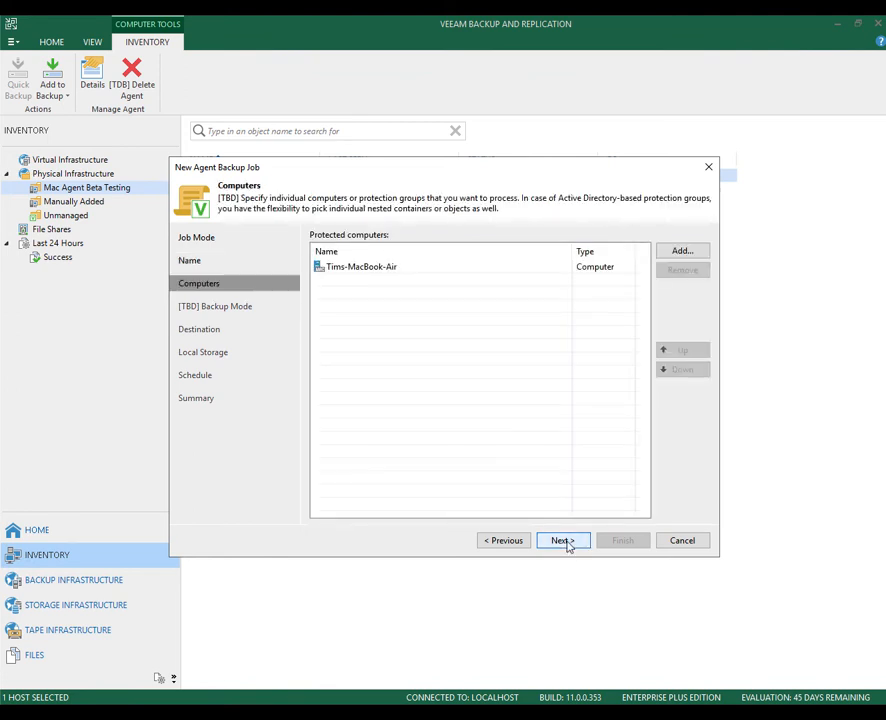
left_click(364, 270)
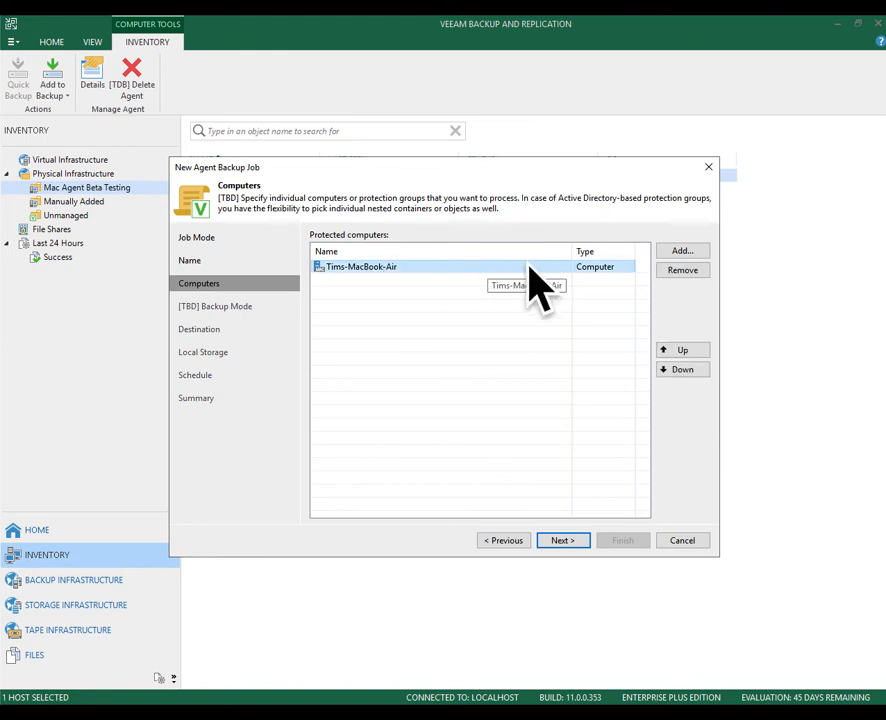
left_click(570, 540)
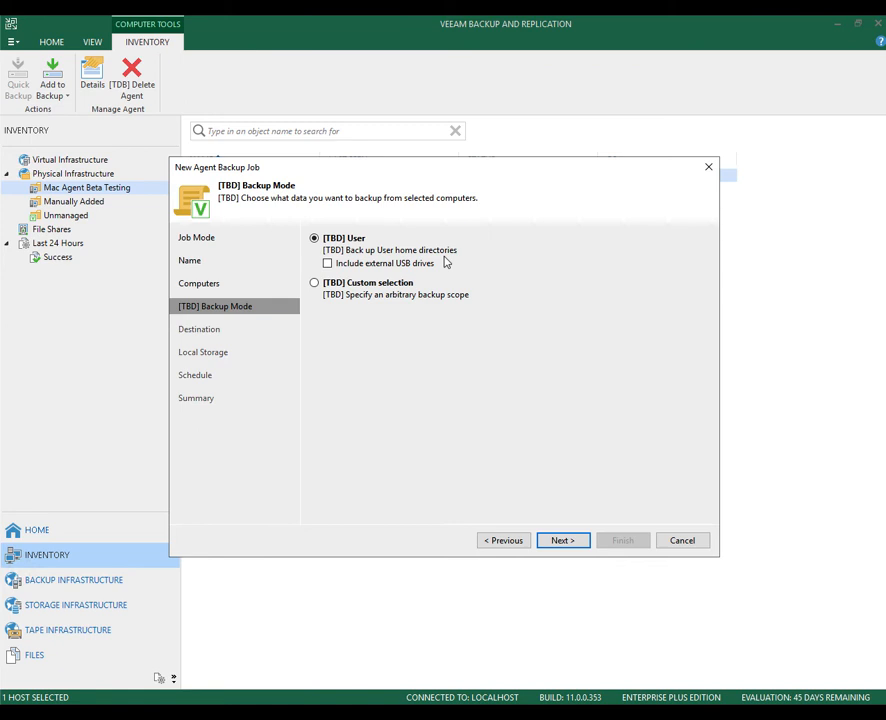
Choose Custom selection backup mode and begin adding a folder on the Objects page
left_click(315, 284)
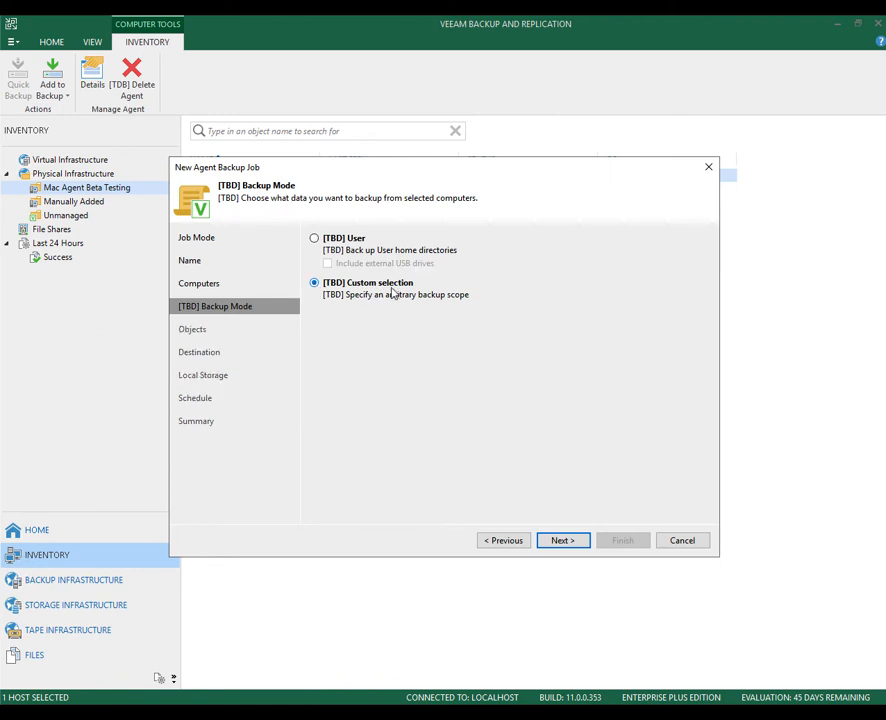
left_click(573, 541)
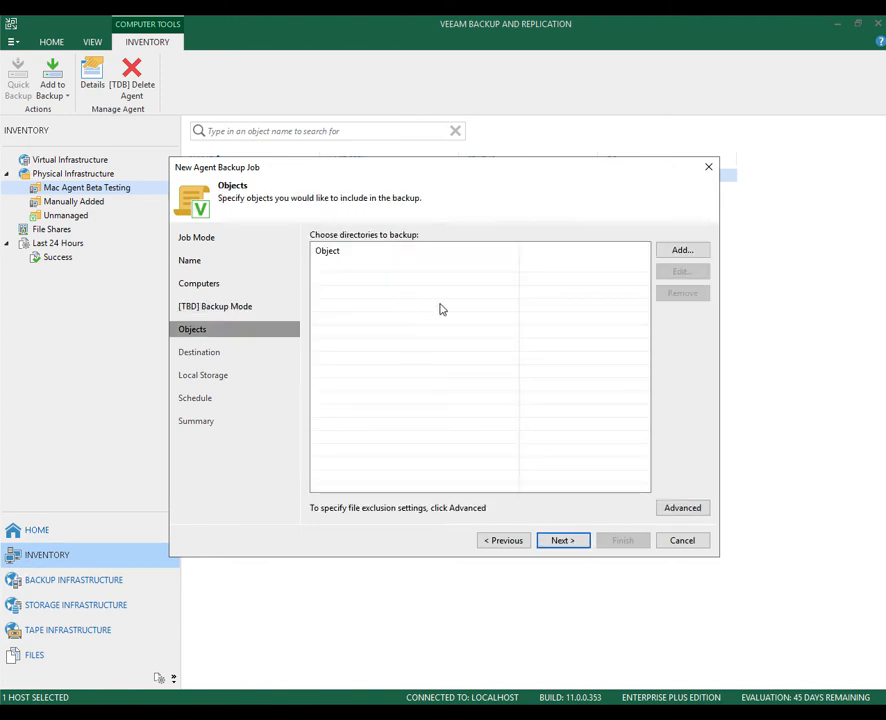
left_click(688, 254)
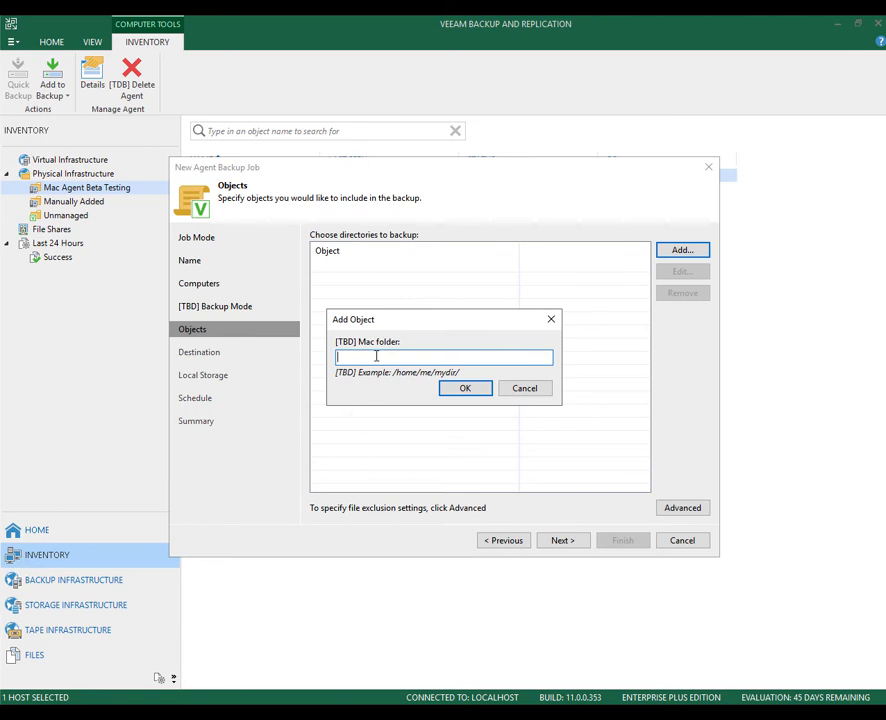
Add the Veeam folder on the user's Desktop as a backup object and continue
type("/Users/tmyers/Desktop/Ve")
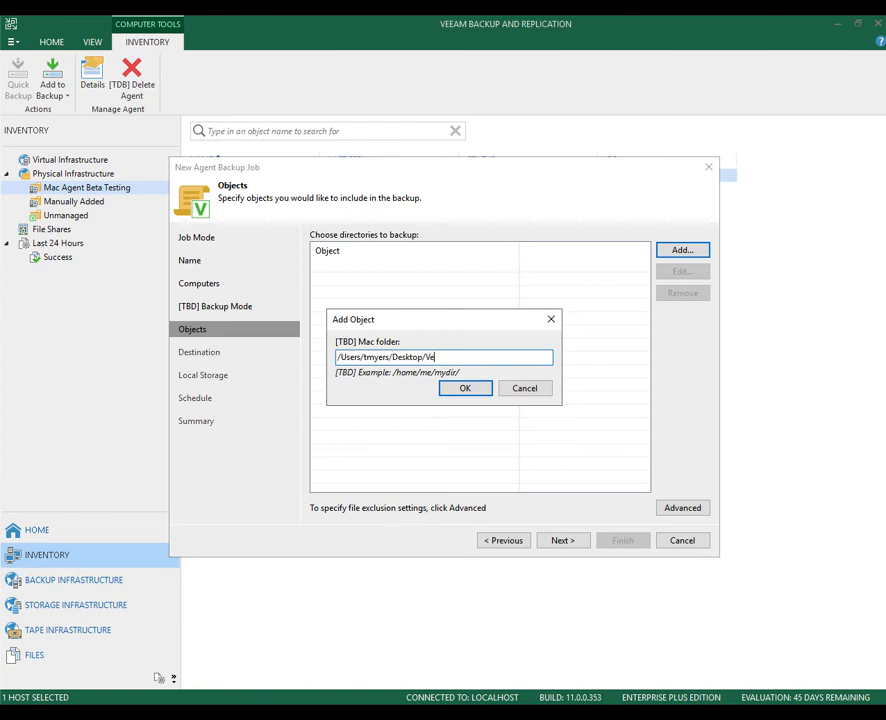
type("eam/")
left_click(461, 388)
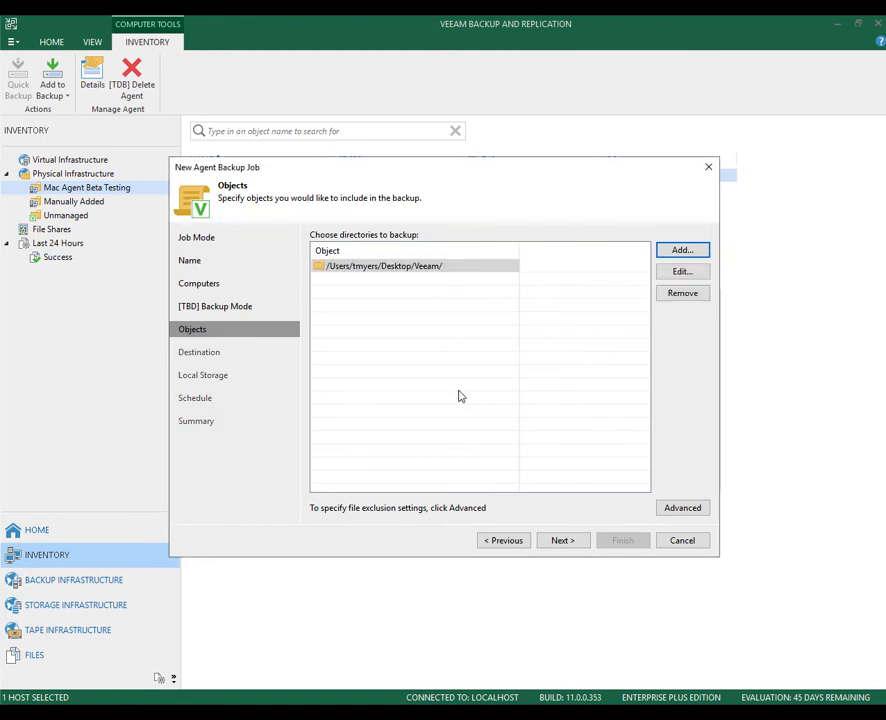
left_click(573, 542)
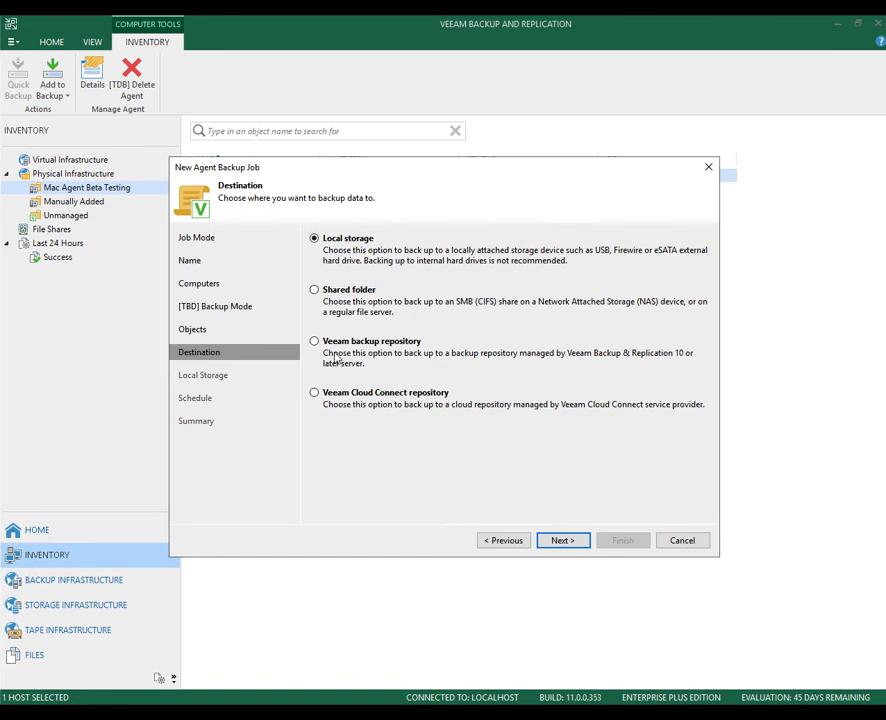
Target the Veeam backup repository on server lab-vbr01.myhomelab.local and continue to Storage
left_click(316, 343)
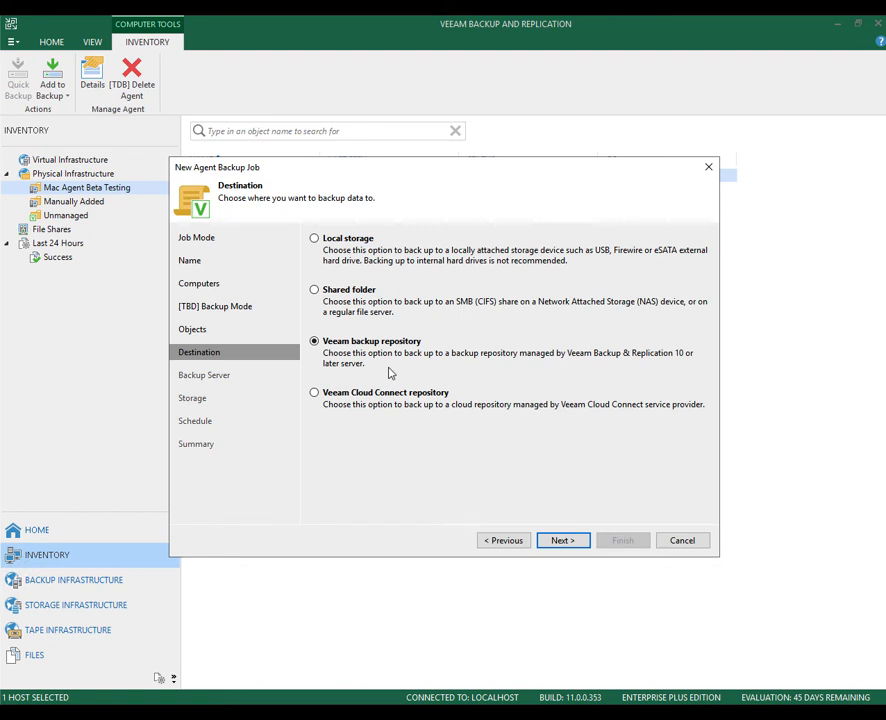
left_click(574, 544)
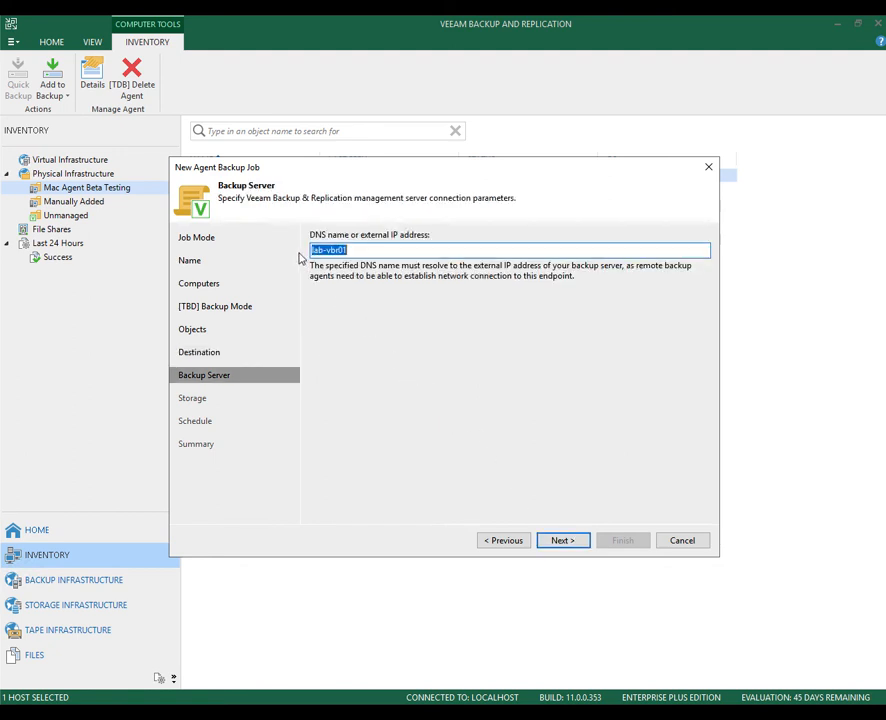
left_click(373, 249)
type(".myhomelab.local")
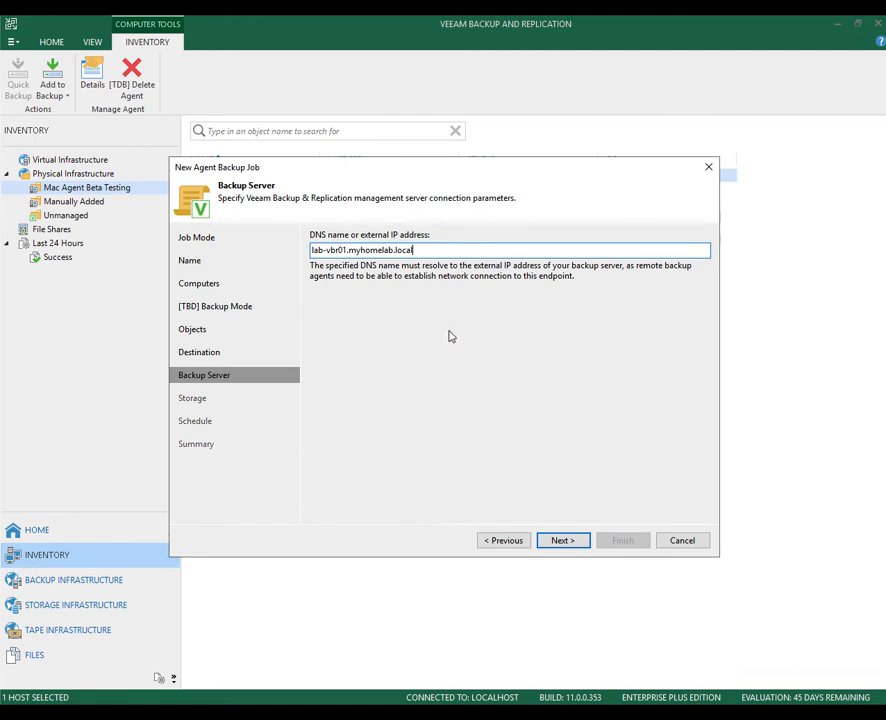
left_click(566, 541)
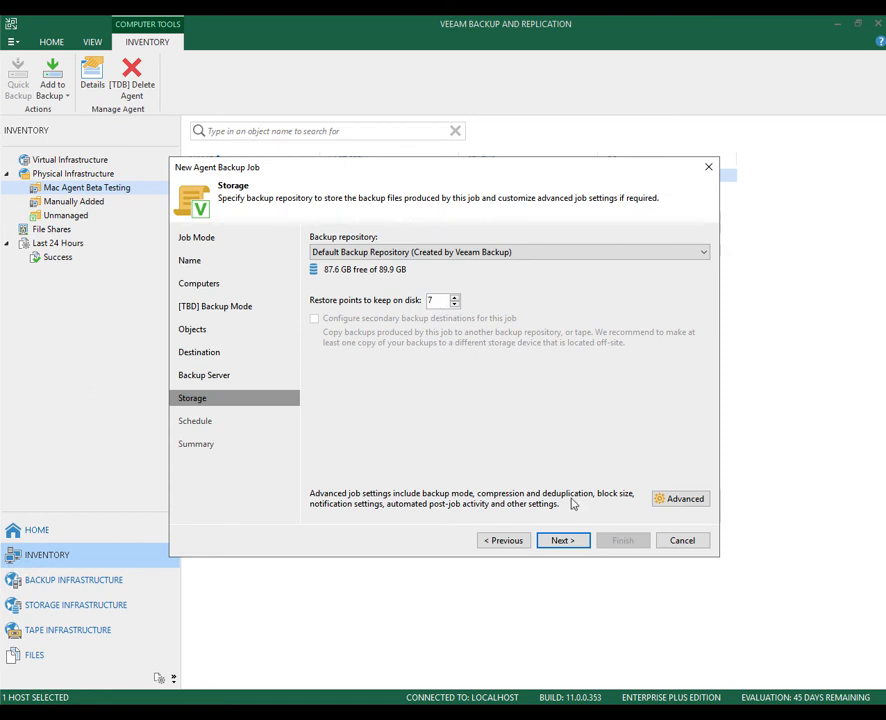
Keep default storage, schedule the job to run daily at 10:00 PM, and apply the settings
left_click(574, 545)
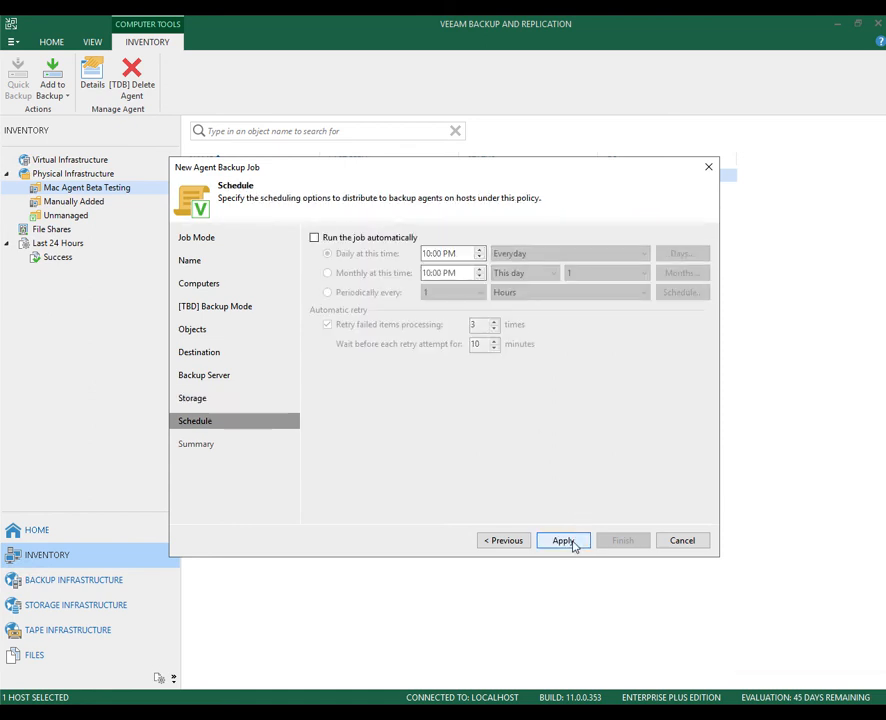
left_click(318, 238)
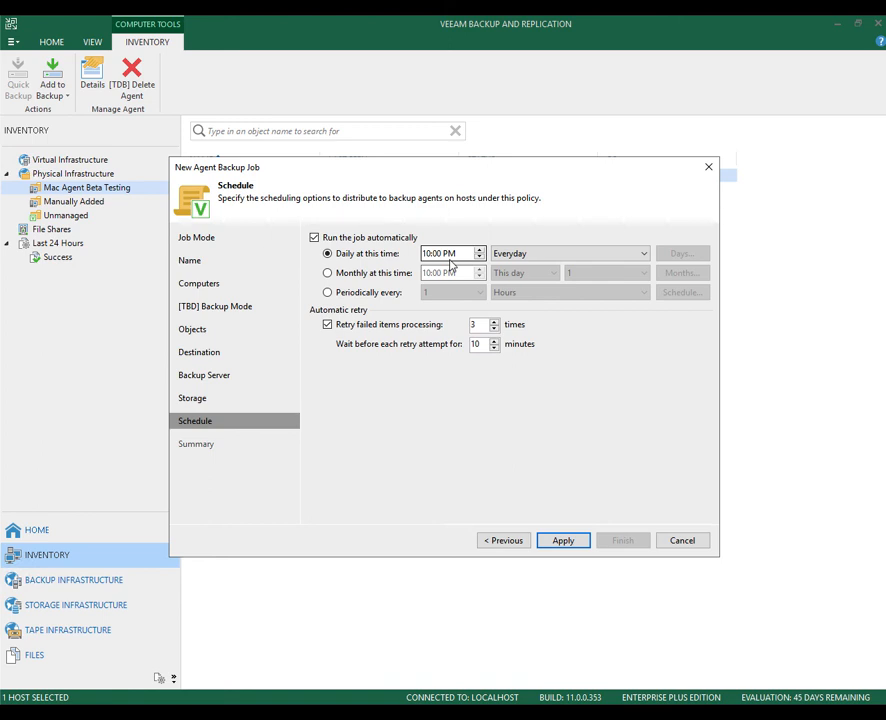
left_click(566, 541)
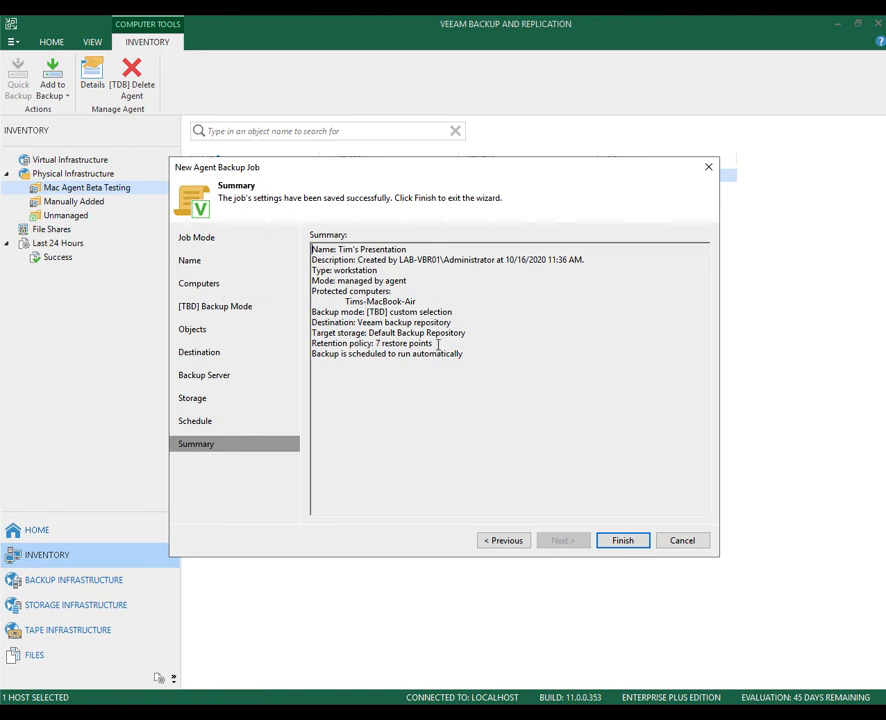
Finish the wizard and select Tim's Presentation in the Home jobs list to check it
left_click(630, 542)
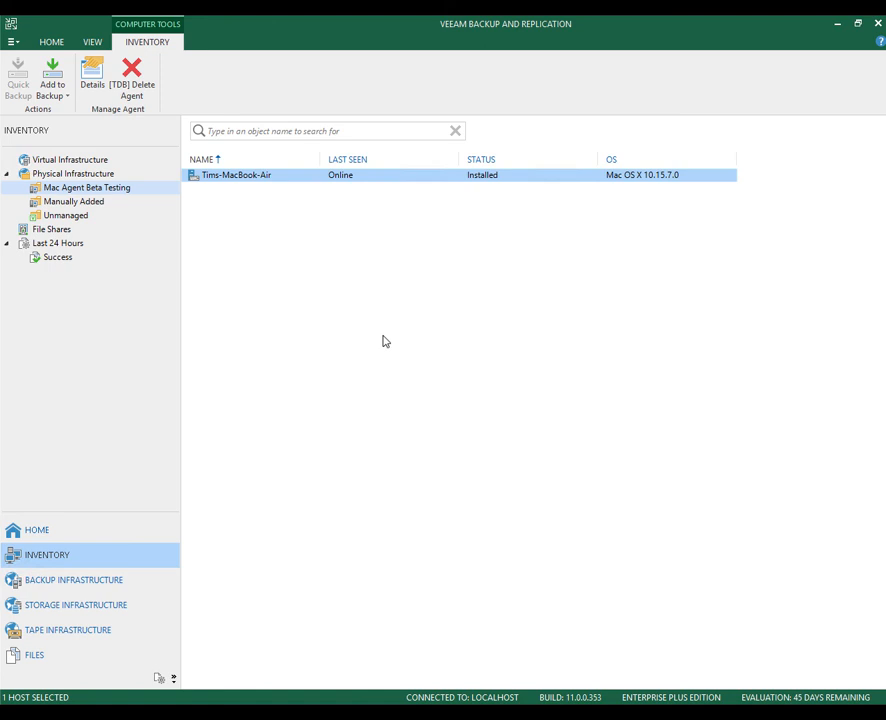
left_click(59, 534)
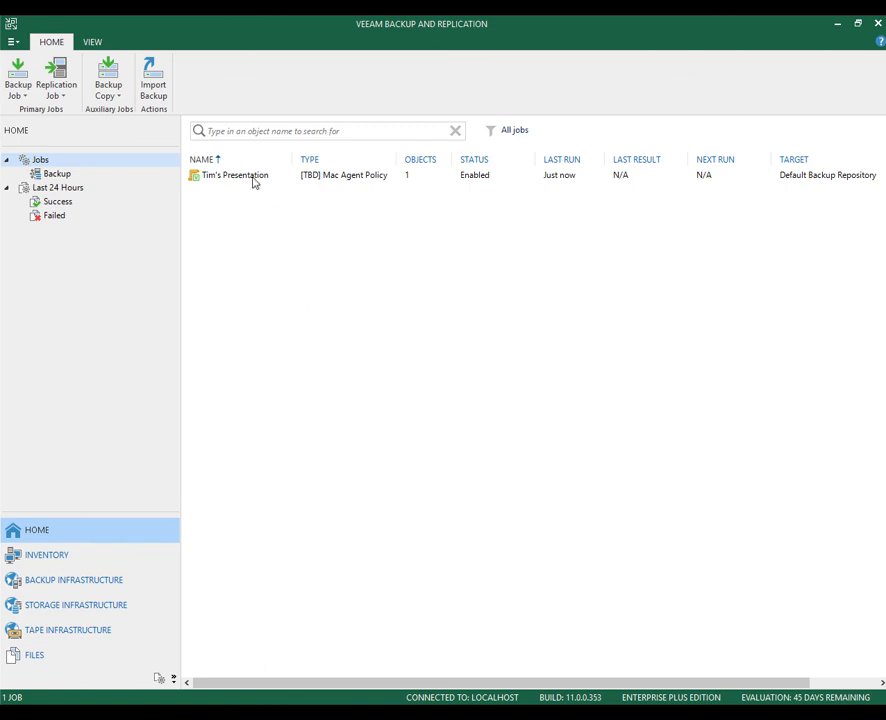
left_click(254, 178)
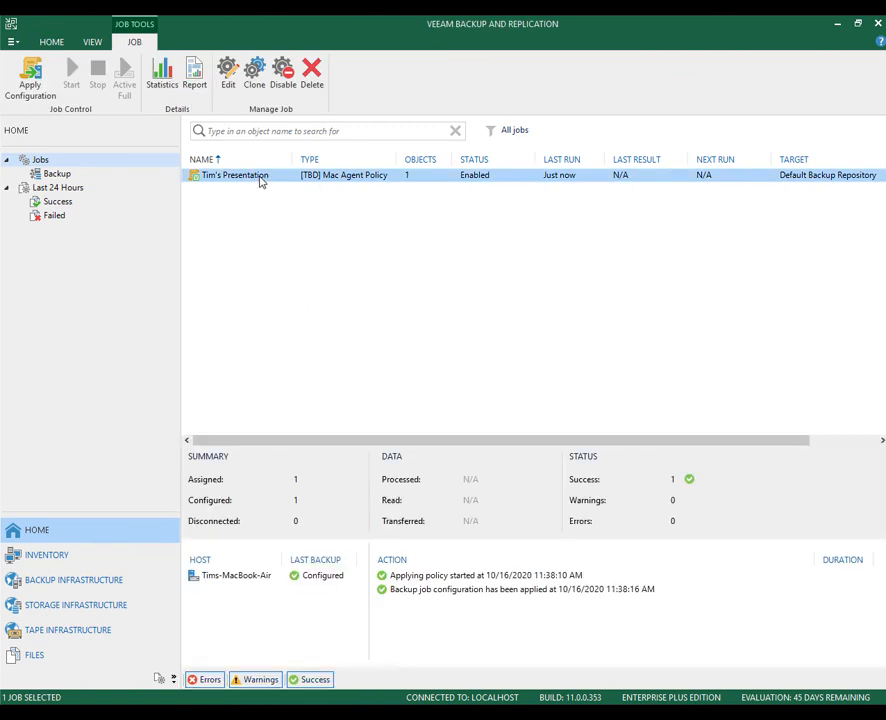